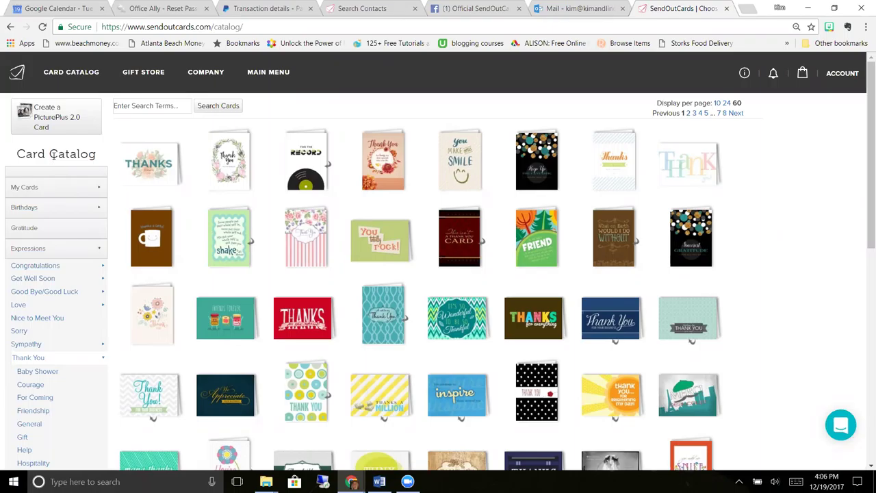
# Show the Expressions category of cards in the Card Catalog.
pyautogui.click(28, 249)
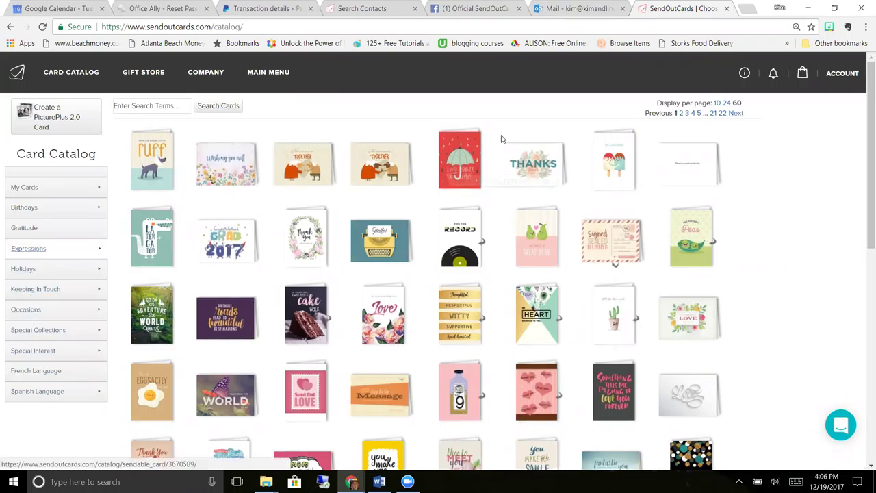
# Check the THANKS card options, then preview the For the Record card's inside and close it.
pyautogui.click(543, 162)
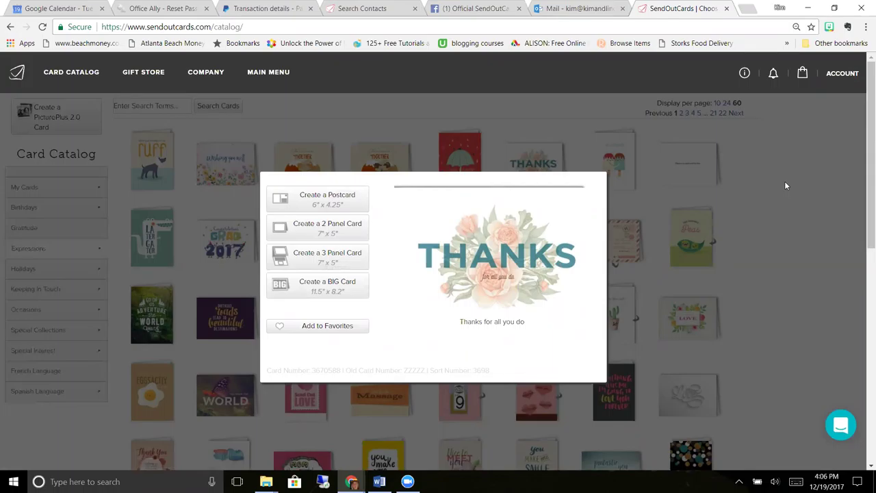
pyautogui.click(783, 238)
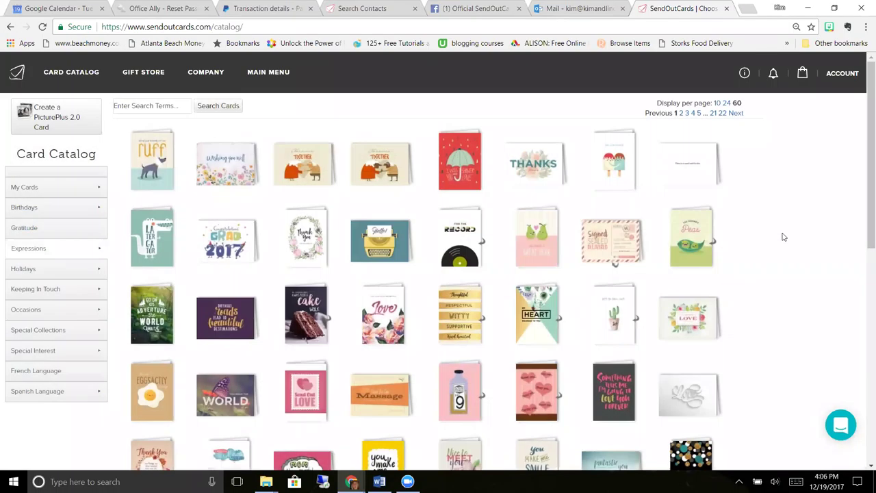
pyautogui.click(461, 233)
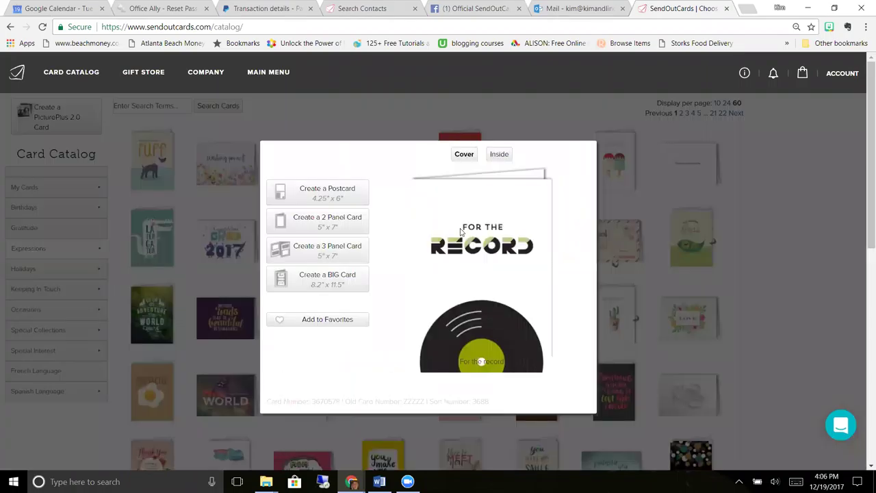
pyautogui.click(497, 156)
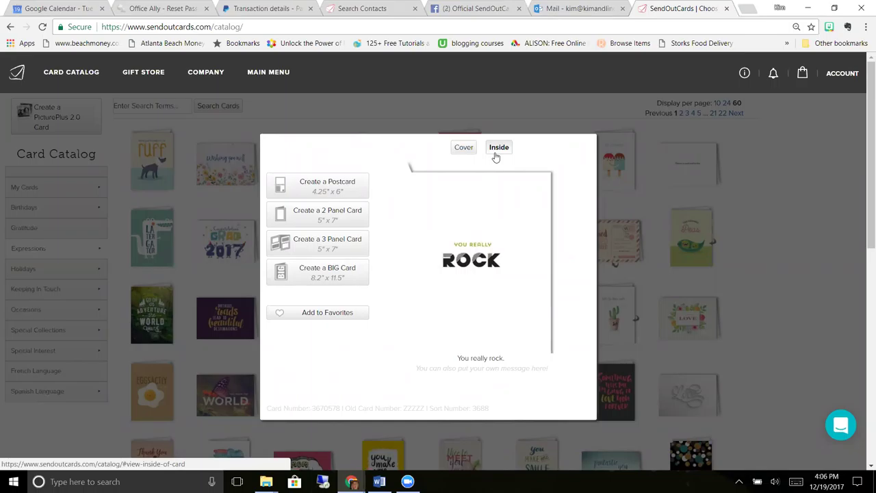
pyautogui.click(775, 213)
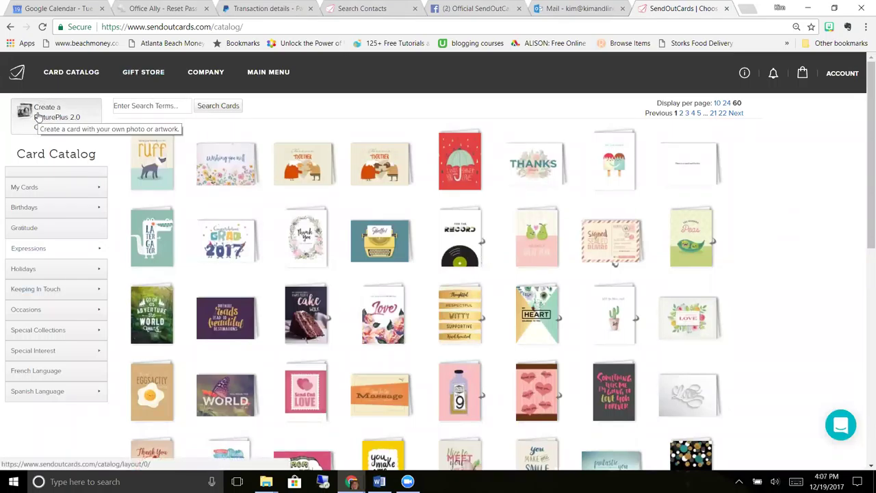
pyautogui.click(39, 117)
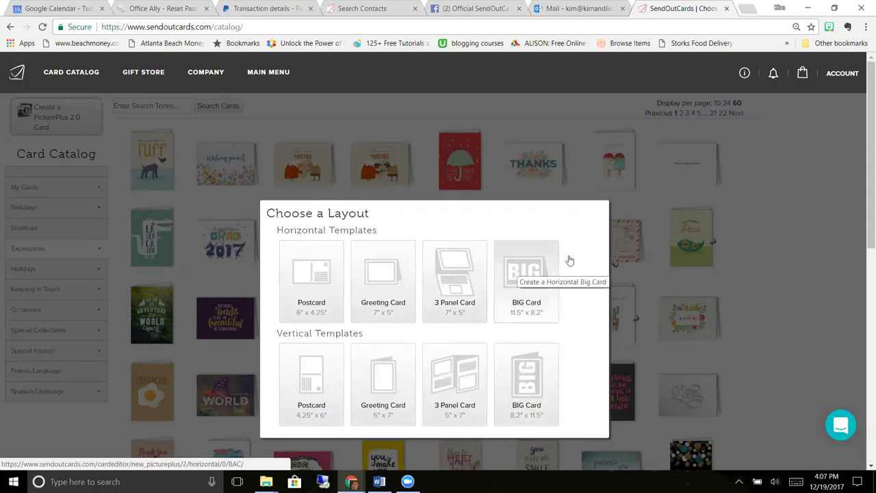
pyautogui.click(783, 227)
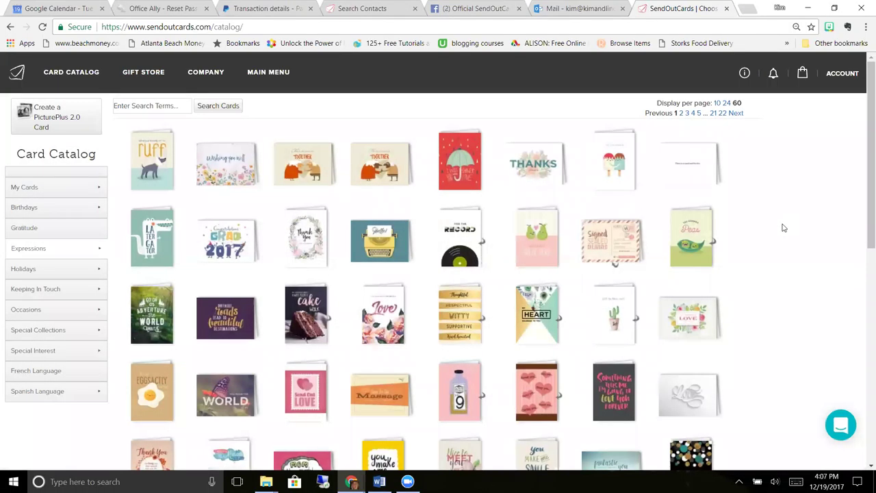
# Open the For the Record design as a 2-panel card in the editor.
pyautogui.click(465, 244)
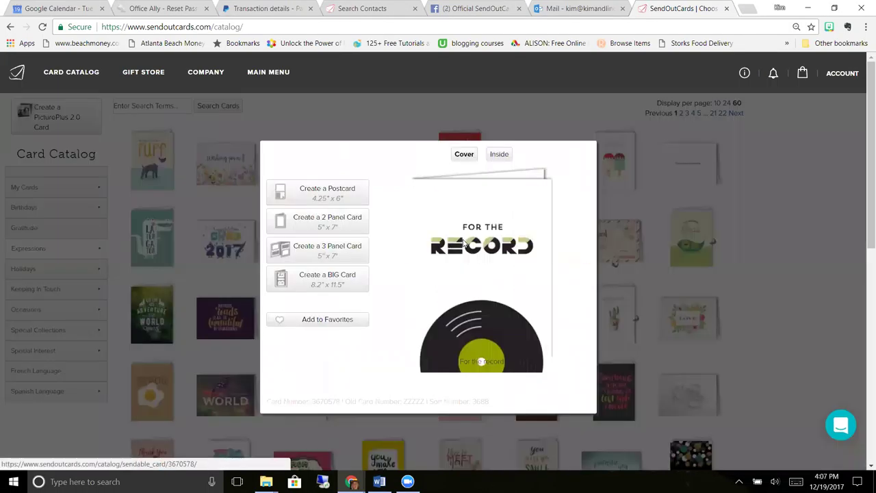
pyautogui.click(322, 219)
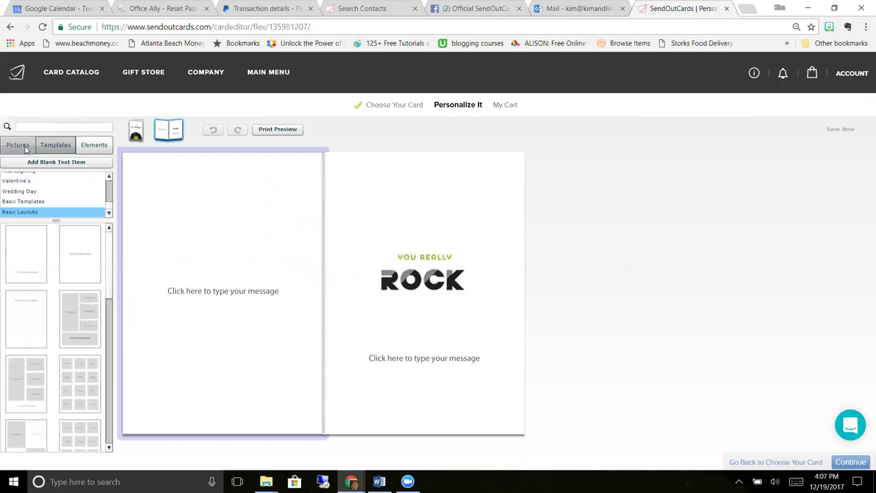
# Place the yellow smiley photo on the left panel, remove the blank message box, and nudge the photo.
pyautogui.click(26, 148)
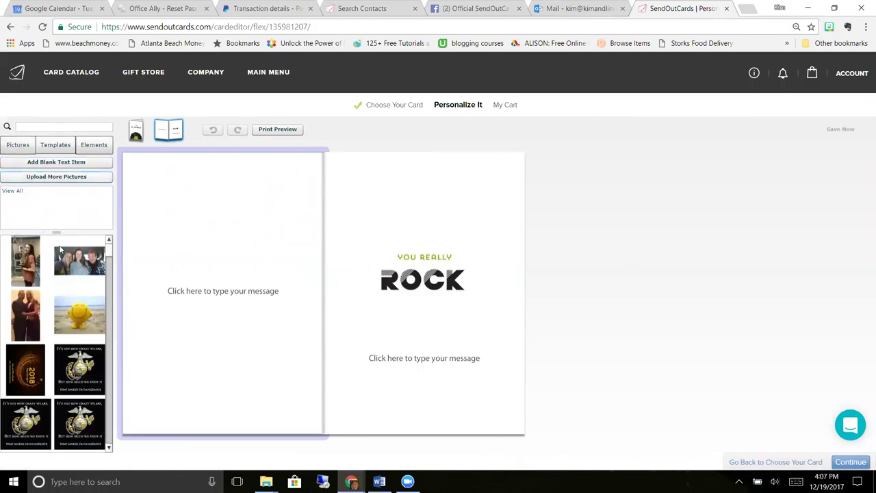
pyautogui.moveTo(72, 308); pyautogui.dragTo(202, 296)
pyautogui.click(297, 324)
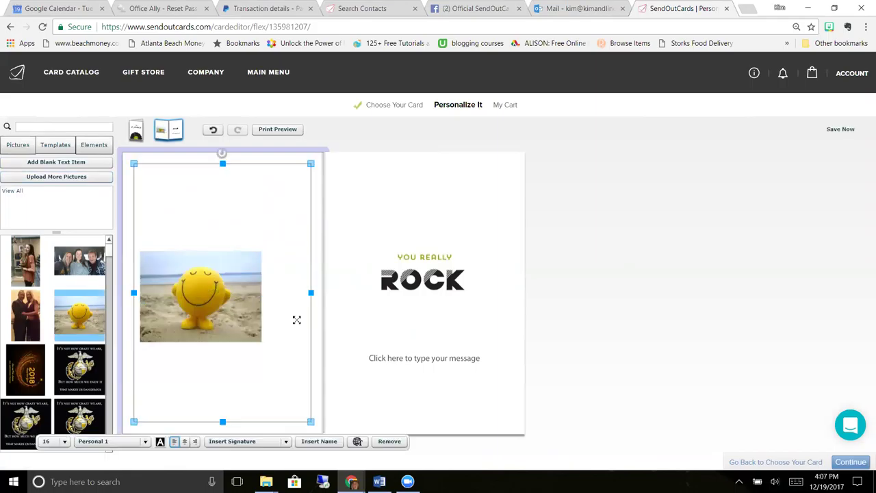
pyautogui.click(389, 442)
pyautogui.click(218, 299)
pyautogui.moveTo(219, 278); pyautogui.dragTo(245, 256)
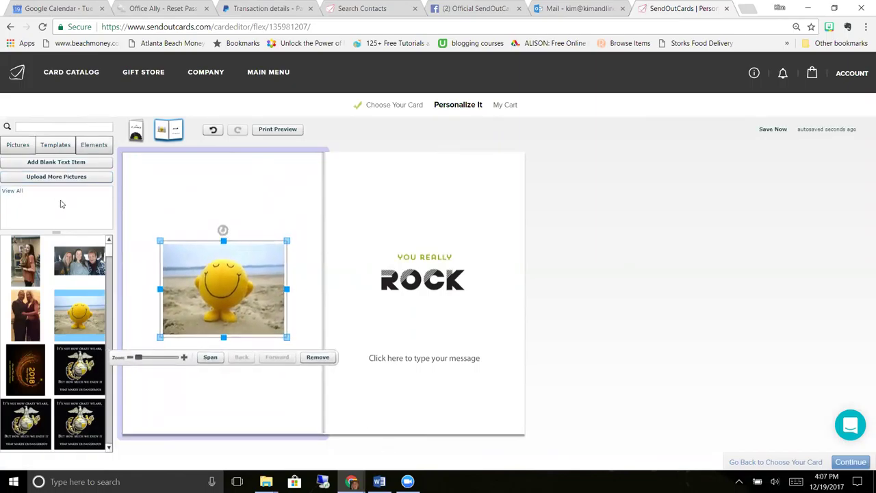
pyautogui.click(56, 146)
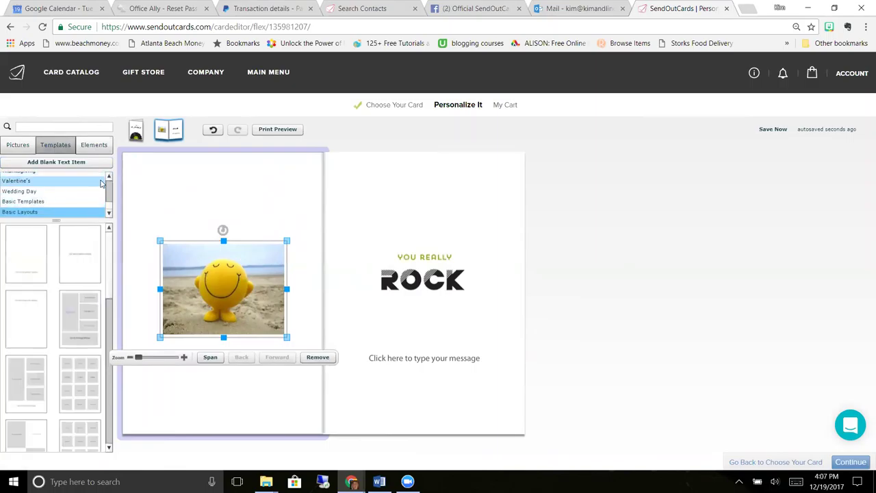
# Browse the Seasonal and Novelty templates, then apply the first Road Trip design to the left panel.
pyautogui.scroll(7, 108, 179)
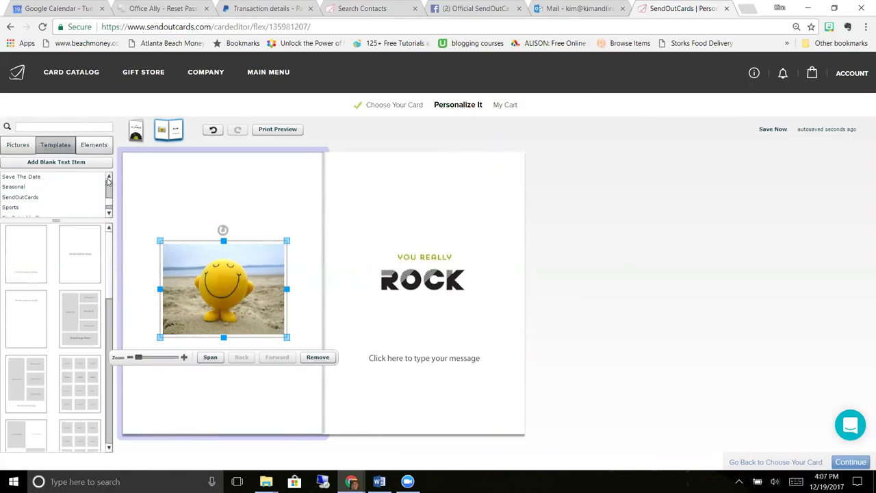
pyautogui.click(76, 189)
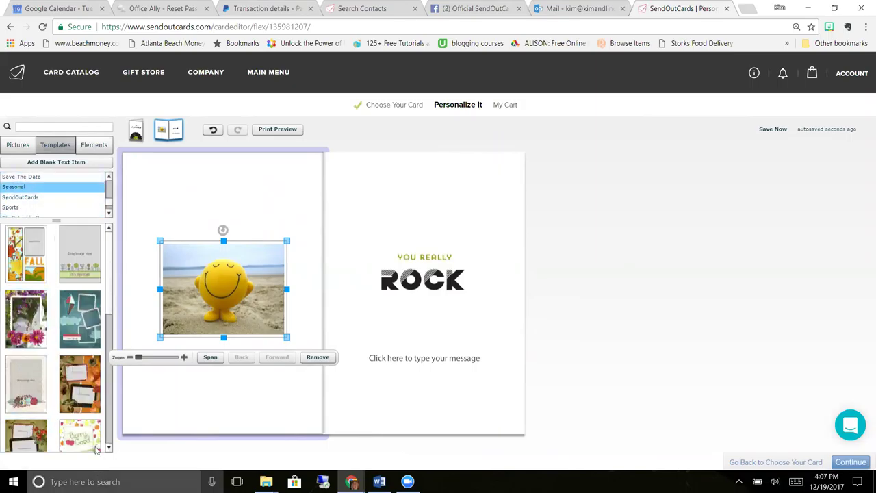
pyautogui.scroll(-5, 108, 448)
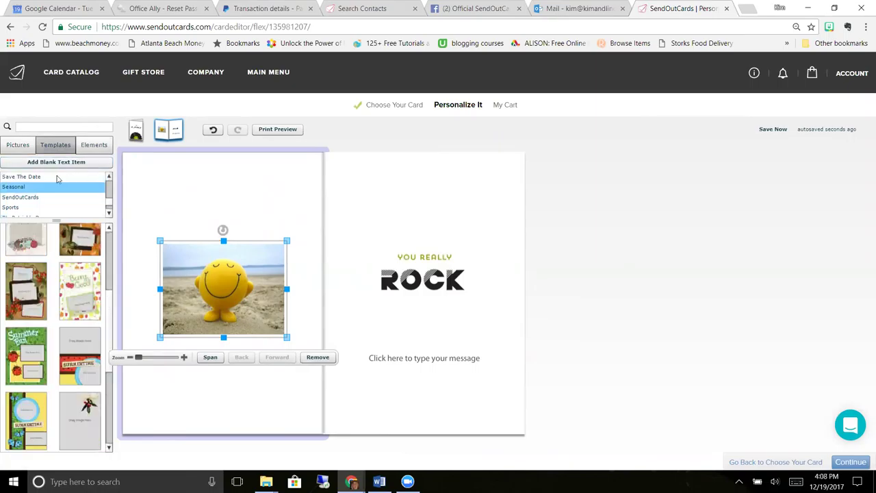
pyautogui.click(109, 181)
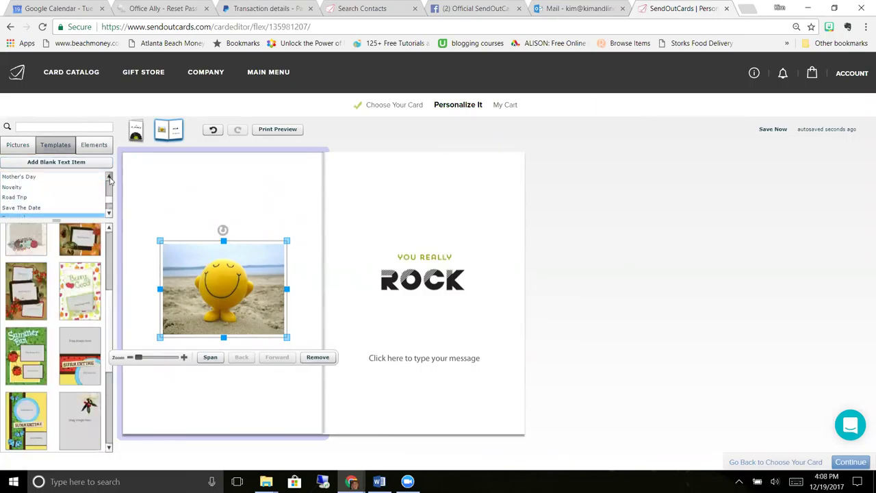
pyautogui.click(61, 185)
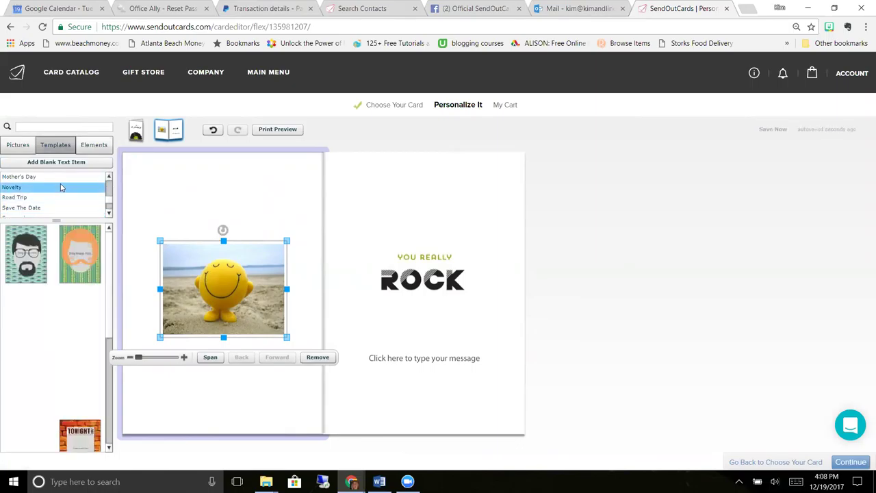
pyautogui.click(108, 447)
pyautogui.click(108, 447)
pyautogui.click(108, 447)
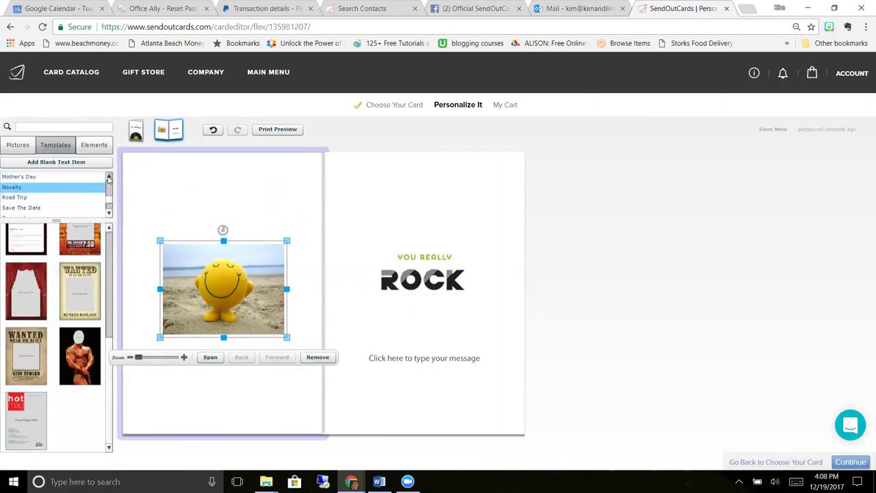
pyautogui.click(90, 200)
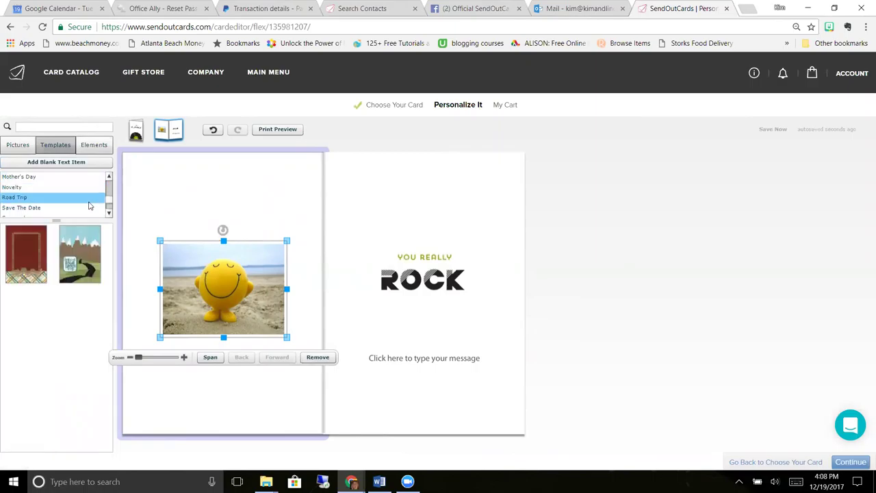
pyautogui.click(39, 268)
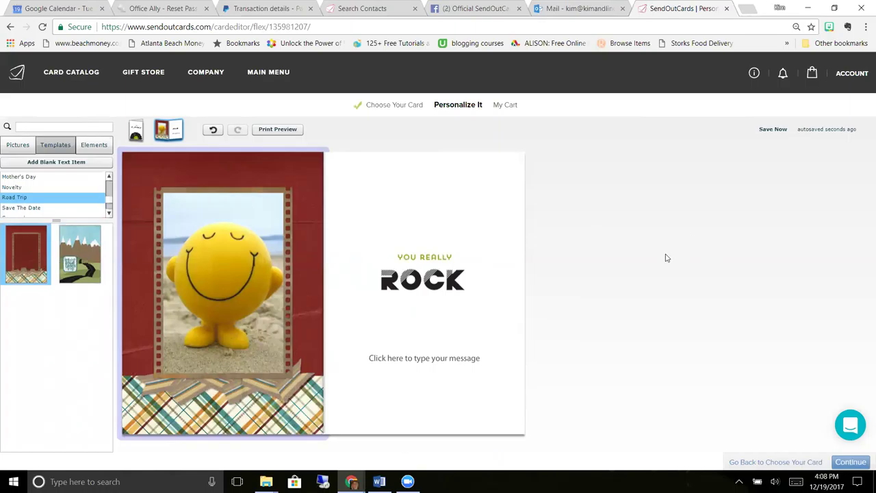
# Write 'Hope you have a fantastic day!' in the message box in Personal 1 at size 25.
pyautogui.click(38, 258)
pyautogui.click(434, 368)
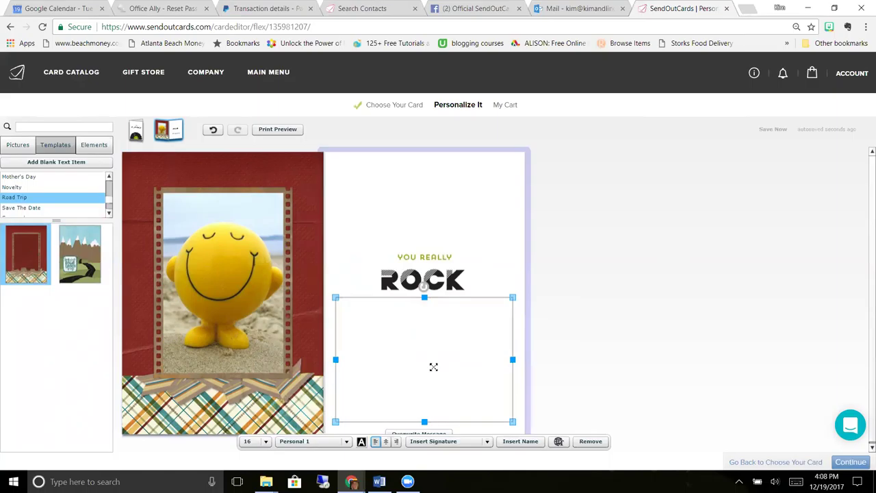
pyautogui.write('Hope you have a fa')
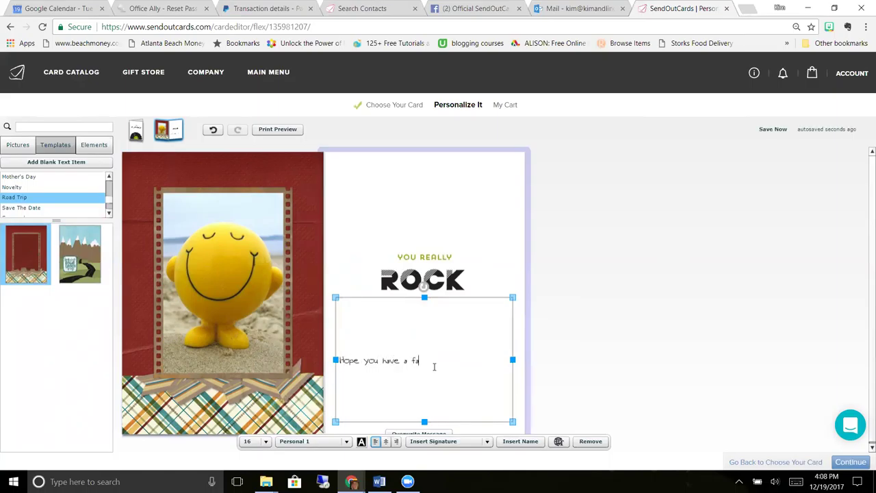
pyautogui.write('ntastic day!')
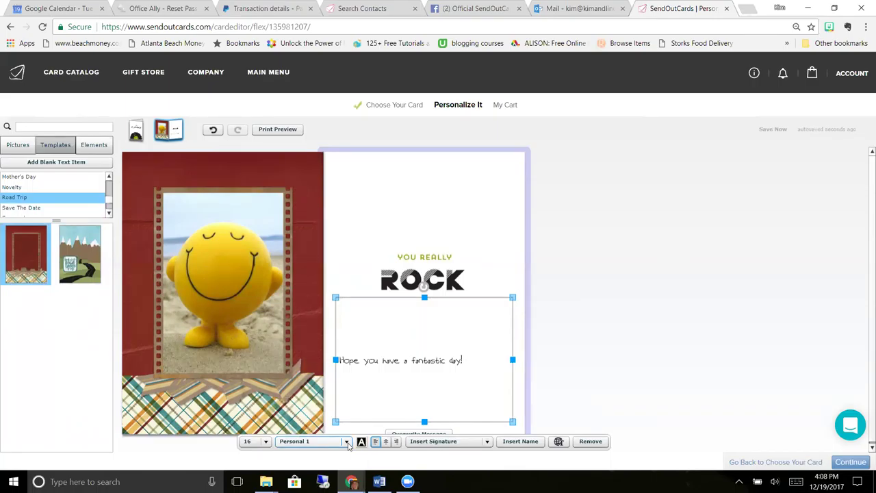
pyautogui.click(348, 444)
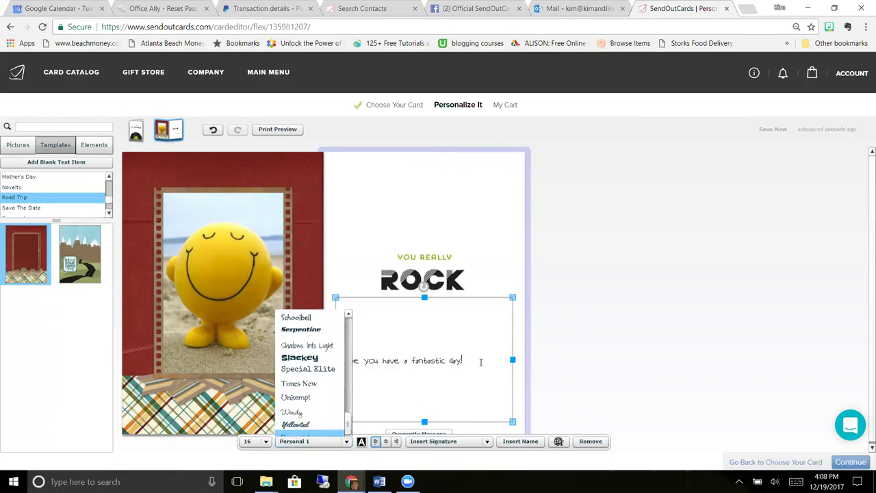
pyautogui.click(341, 359)
pyautogui.tripleClick(338, 365)
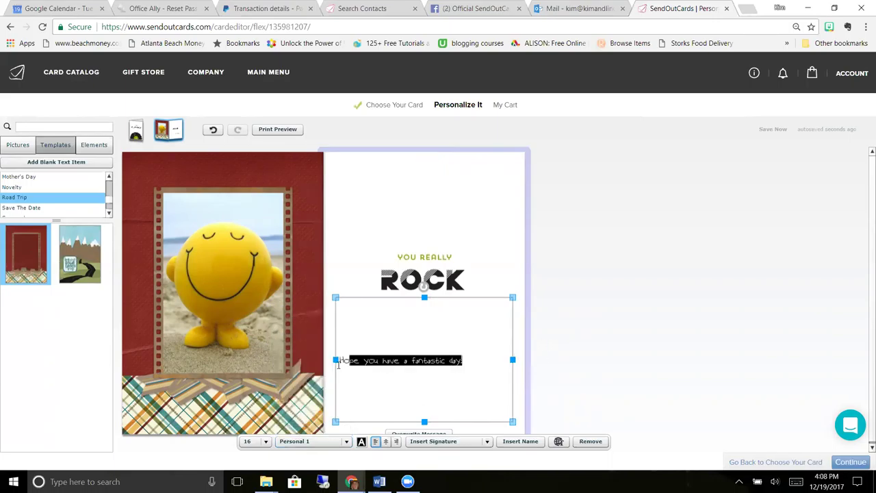
pyautogui.click(266, 443)
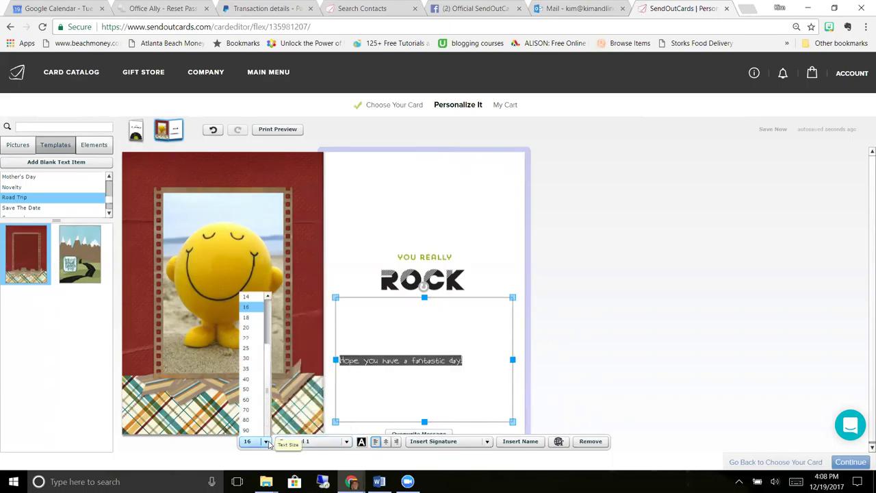
pyautogui.click(246, 348)
pyautogui.click(538, 343)
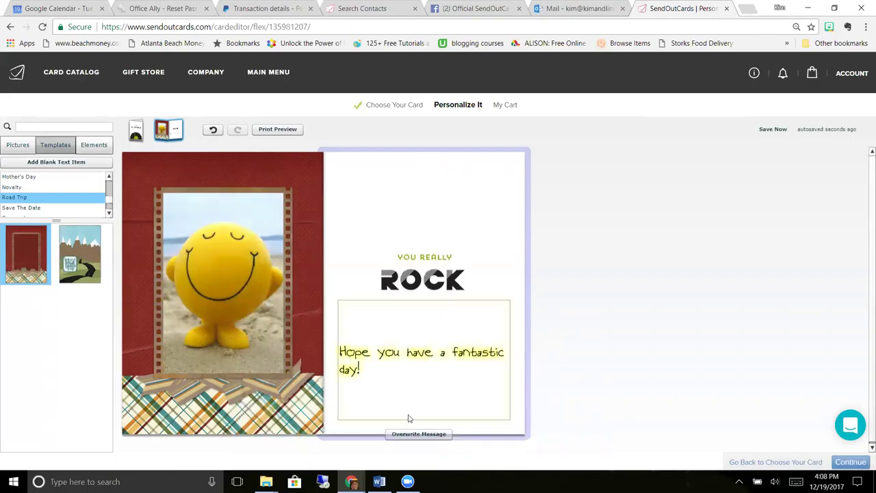
# Add the saved handwritten signature below the message and select the message and signature.
pyautogui.doubleClick(366, 369)
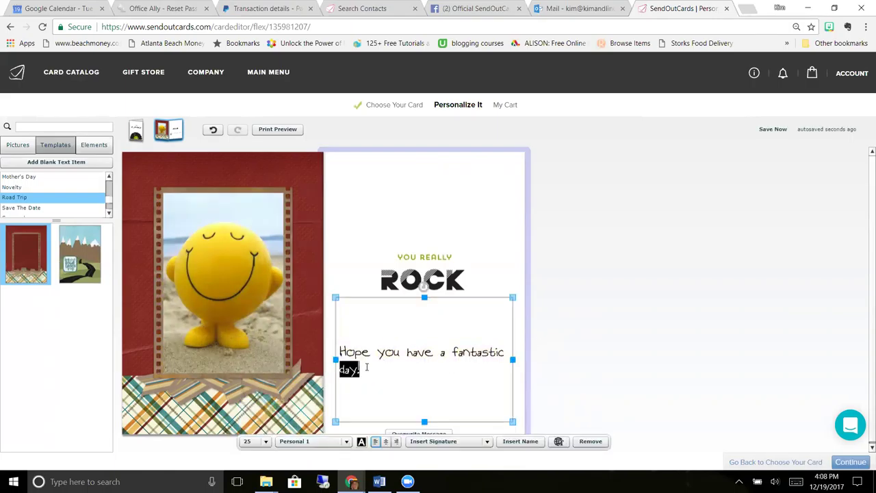
pyautogui.click(366, 367)
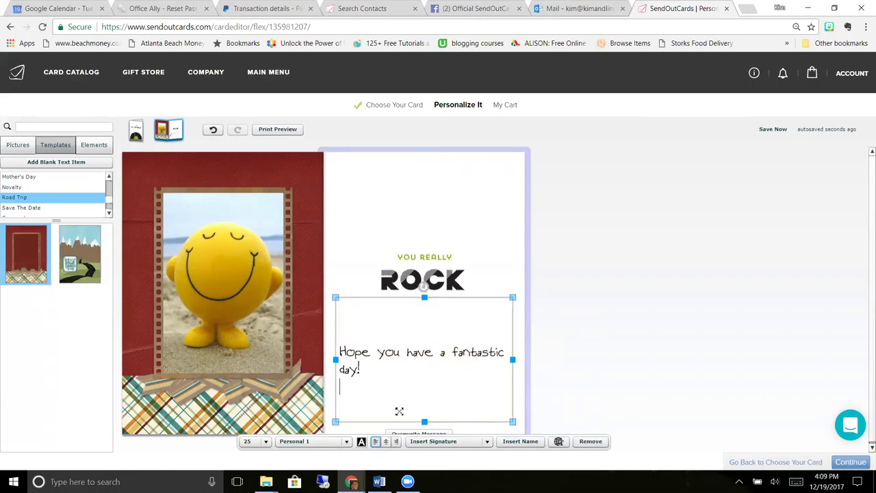
pyautogui.click(441, 441)
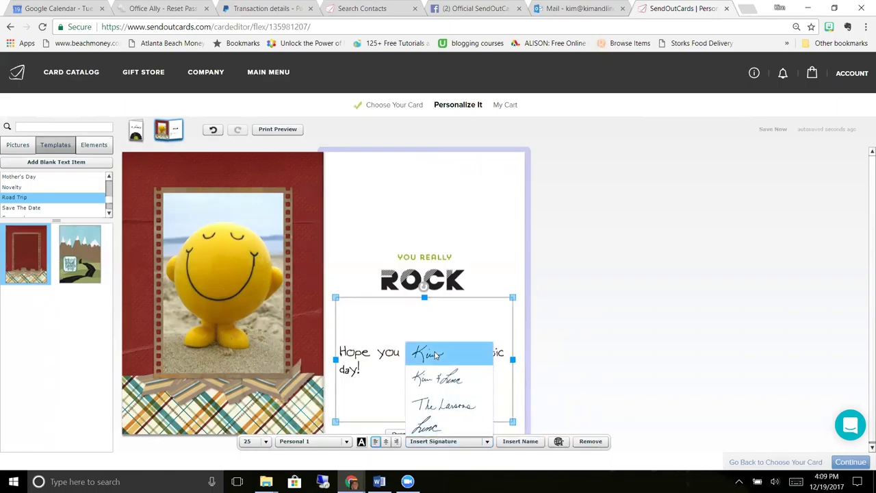
pyautogui.click(435, 354)
pyautogui.moveTo(386, 382); pyautogui.dragTo(336, 345)
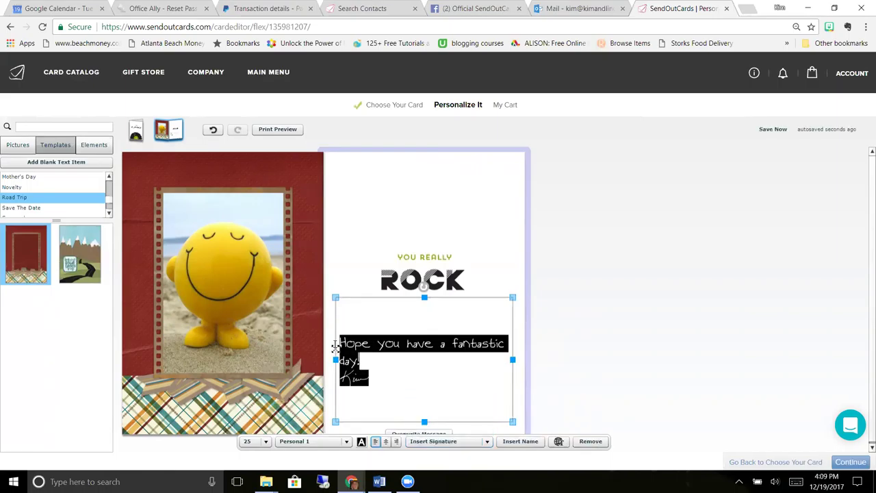
pyautogui.click(361, 441)
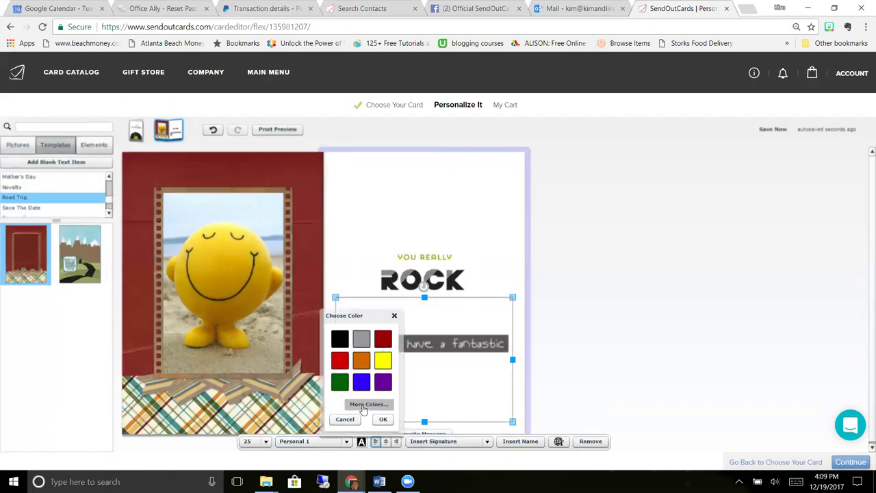
# Color the message and signature with the card's dark red and widen the message box slightly.
pyautogui.click(363, 405)
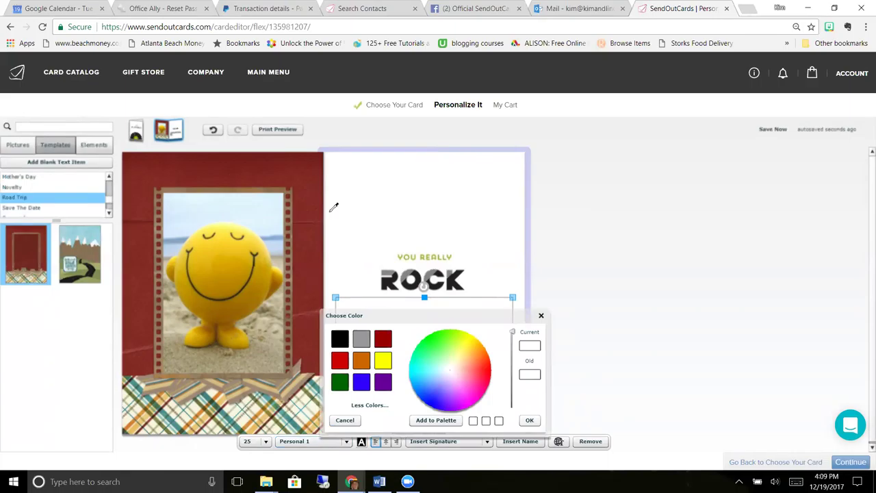
pyautogui.click(164, 166)
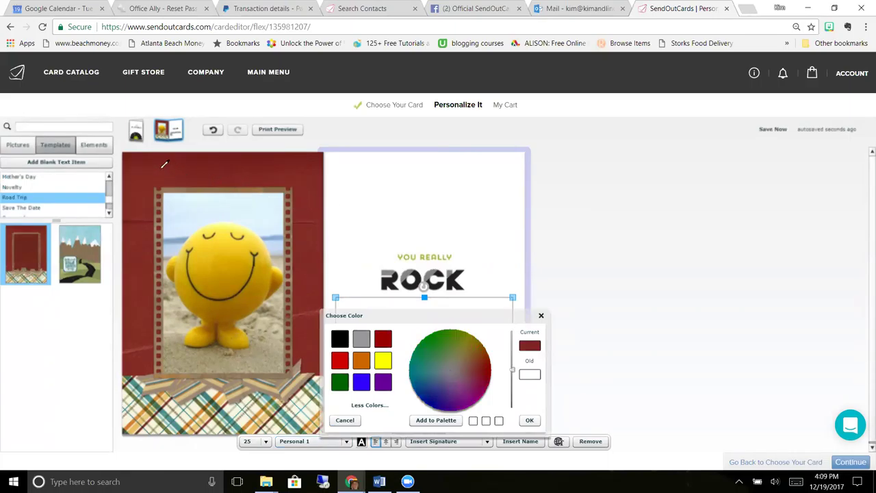
pyautogui.click(531, 421)
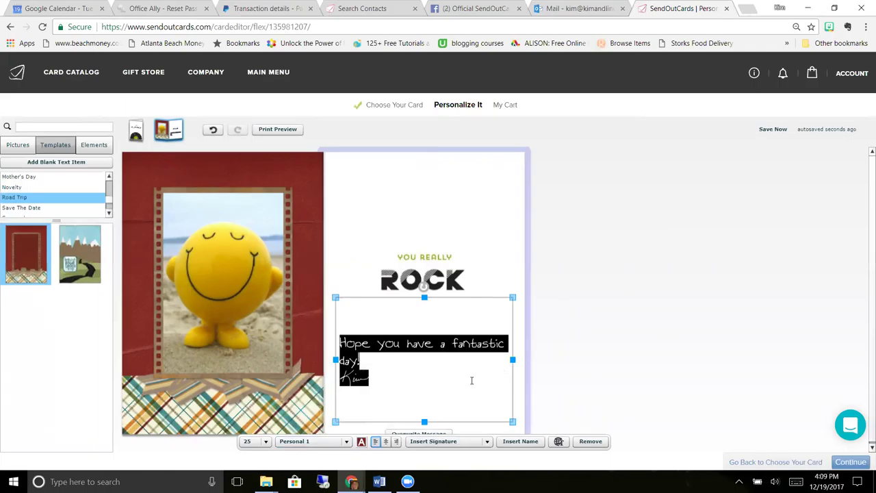
pyautogui.moveTo(514, 360); pyautogui.dragTo(520, 360)
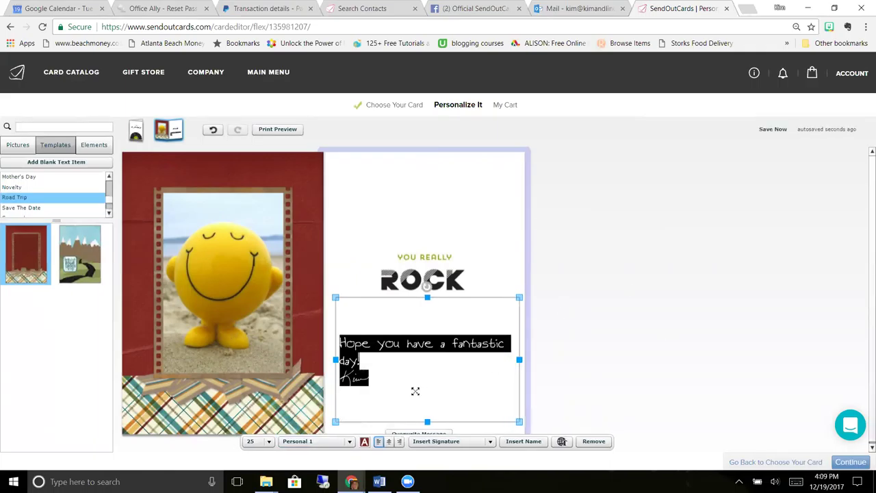
pyautogui.click(593, 372)
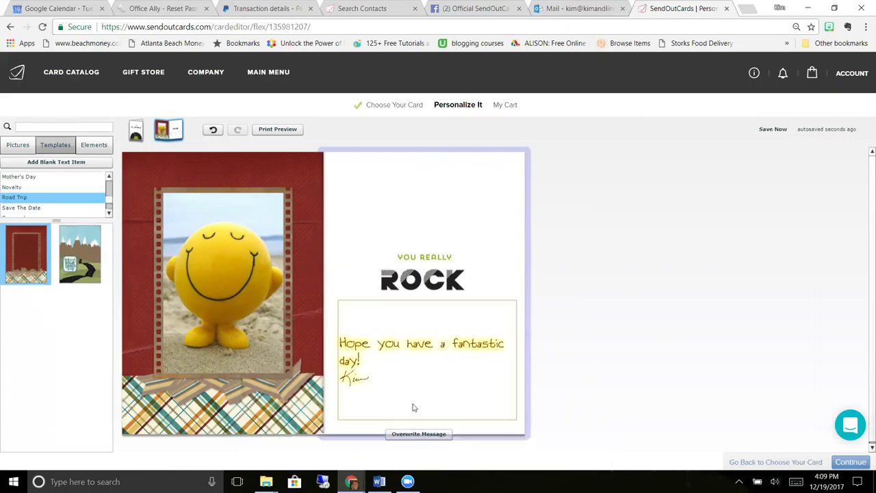
pyautogui.click(342, 343)
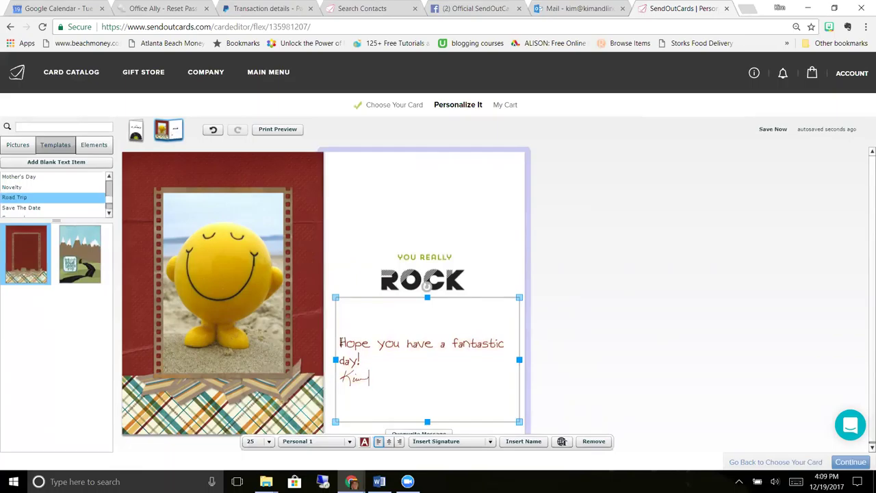
# Add a 'First Name,' merge-field greeting on a new line above the message.
pyautogui.click(341, 344)
pyautogui.press('Return')
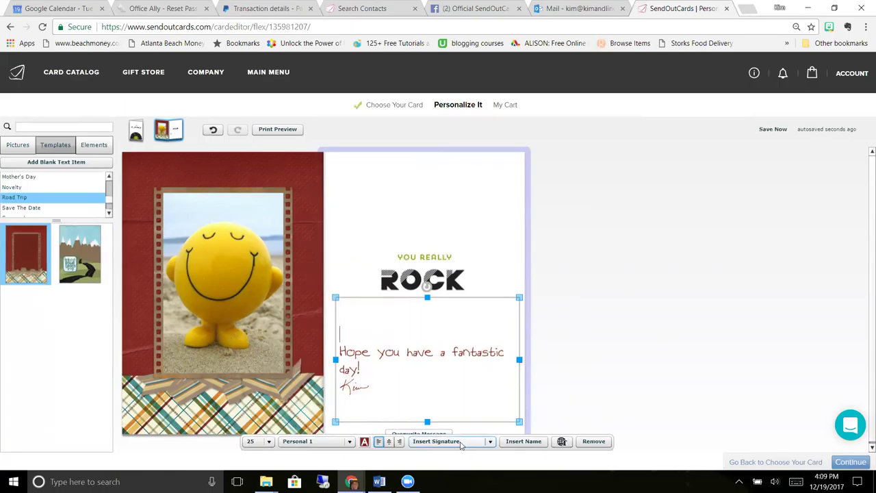
pyautogui.click(528, 444)
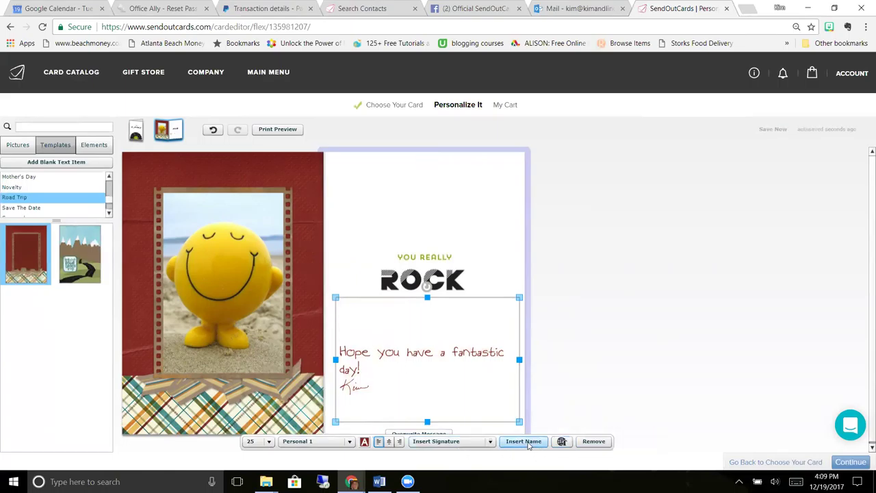
pyautogui.click(526, 402)
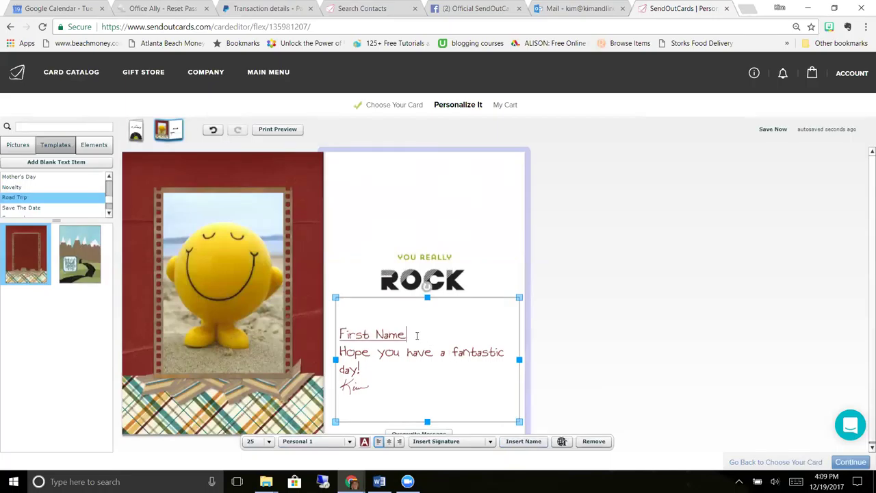
pyautogui.write(',')
pyautogui.click(435, 387)
pyautogui.click(578, 310)
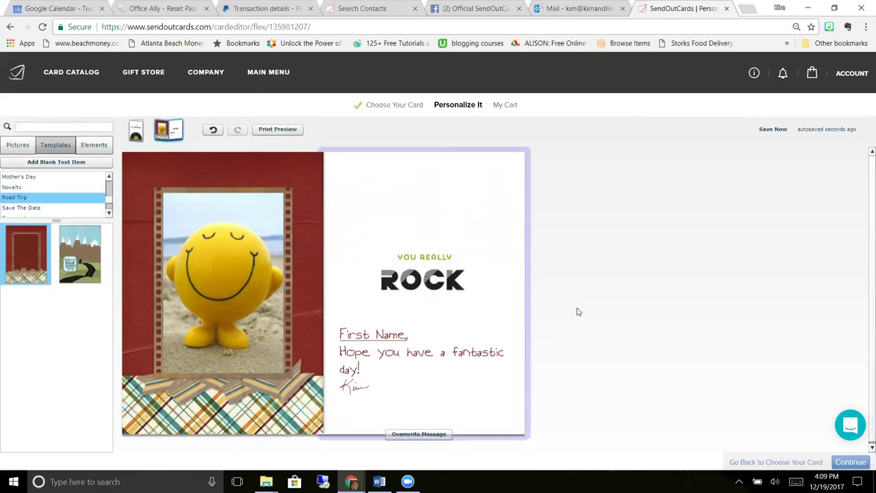
# Move the card to the cart and make the business-promotion back the default back panel.
pyautogui.click(851, 463)
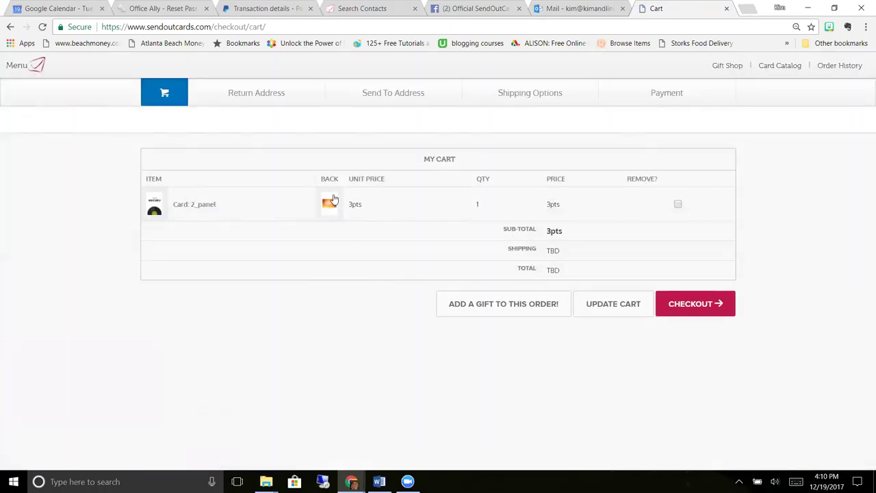
pyautogui.click(331, 201)
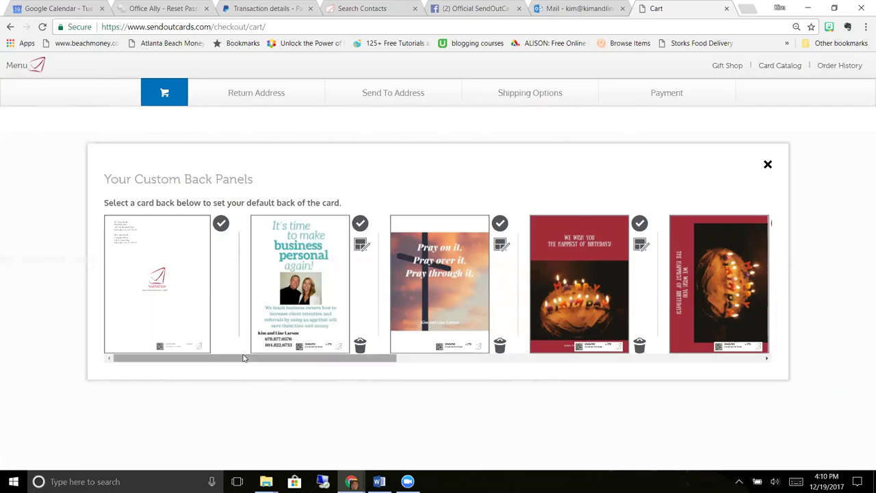
pyautogui.moveTo(243, 358); pyautogui.dragTo(538, 367)
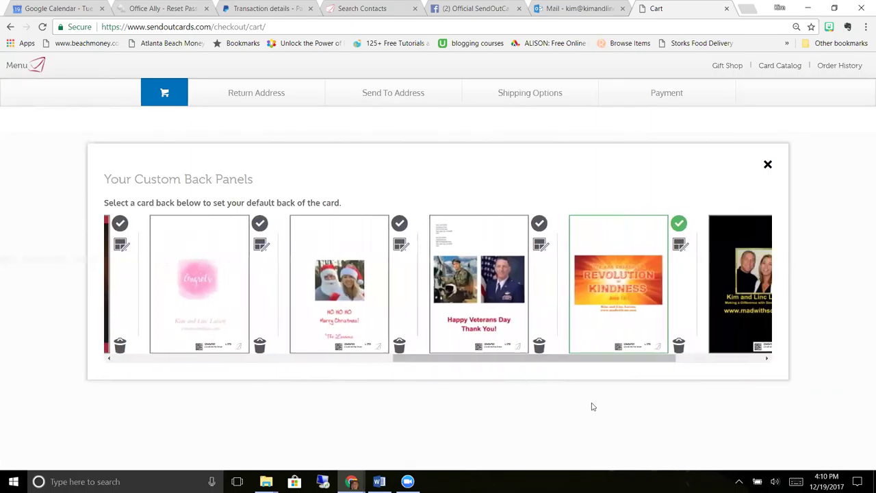
pyautogui.moveTo(595, 364); pyautogui.dragTo(329, 363)
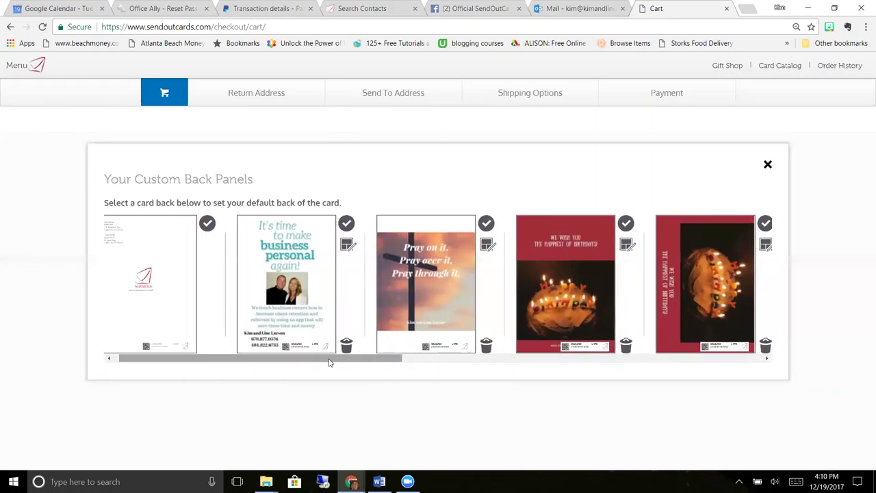
pyautogui.click(347, 225)
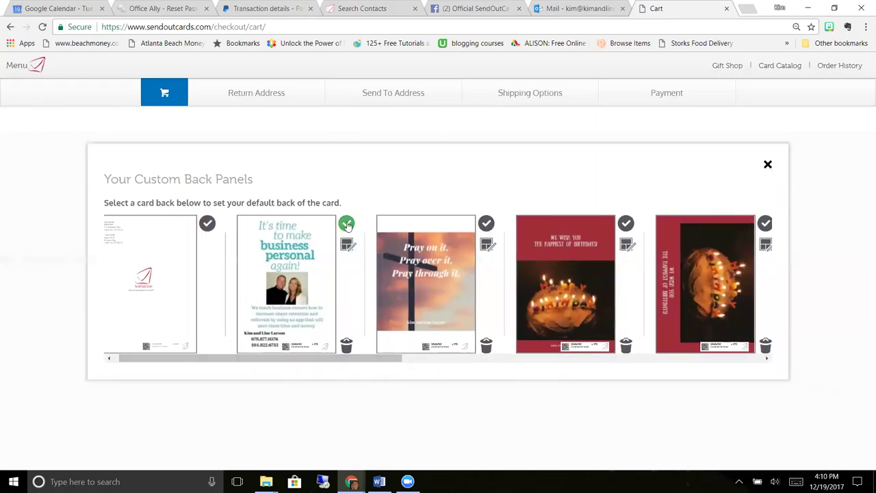
pyautogui.click(768, 164)
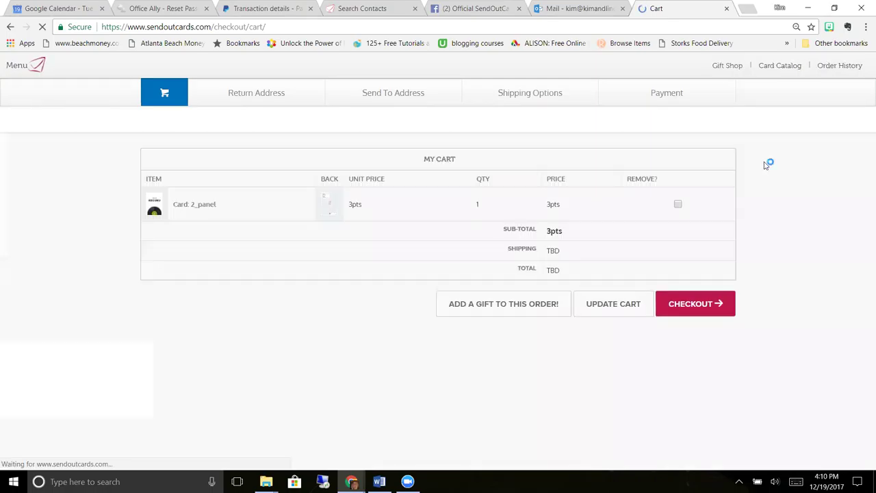
# Browse the Gifts catalog, then return to the cart without adding a gift.
pyautogui.click(498, 306)
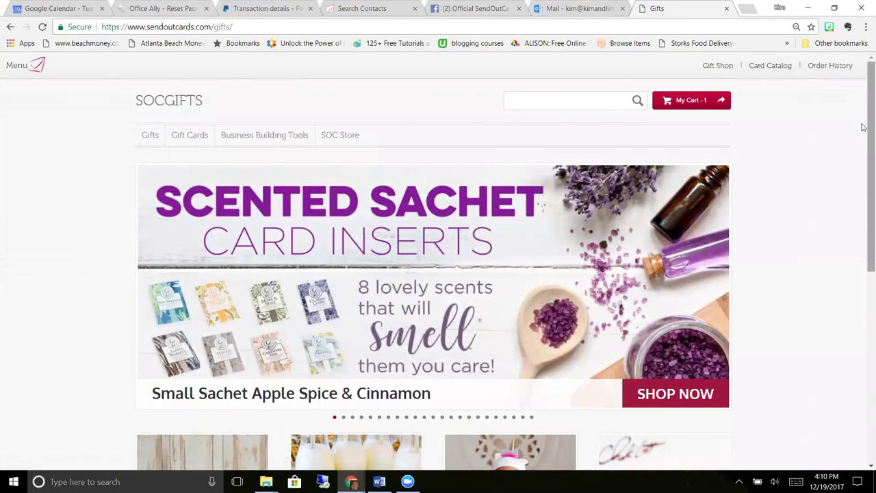
pyautogui.moveTo(863, 127)
pyautogui.mouseDown()
pyautogui.moveTo(864, 282)
pyautogui.moveTo(863, 127)
pyautogui.mouseUp()
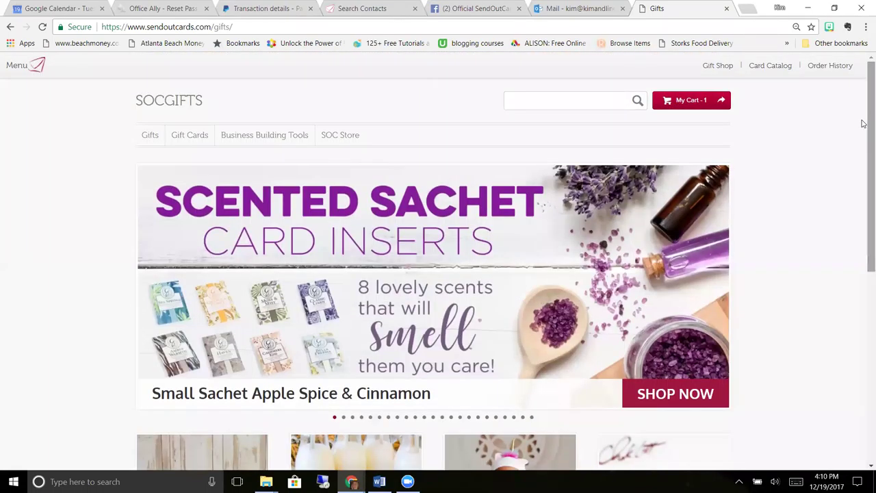
pyautogui.click(154, 140)
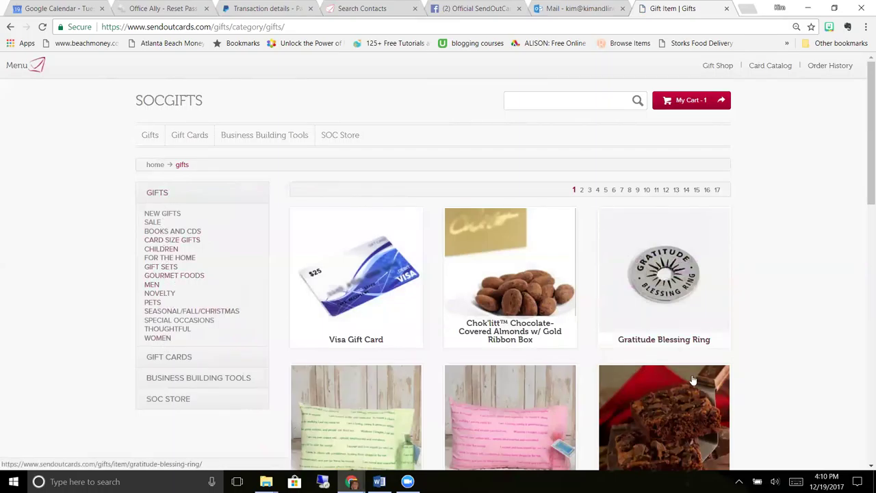
pyautogui.moveTo(869, 137); pyautogui.dragTo(864, 105)
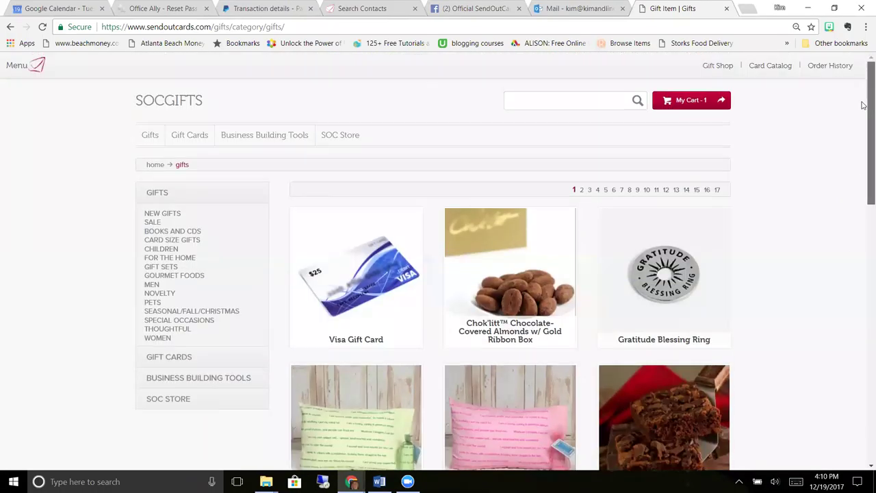
pyautogui.click(685, 101)
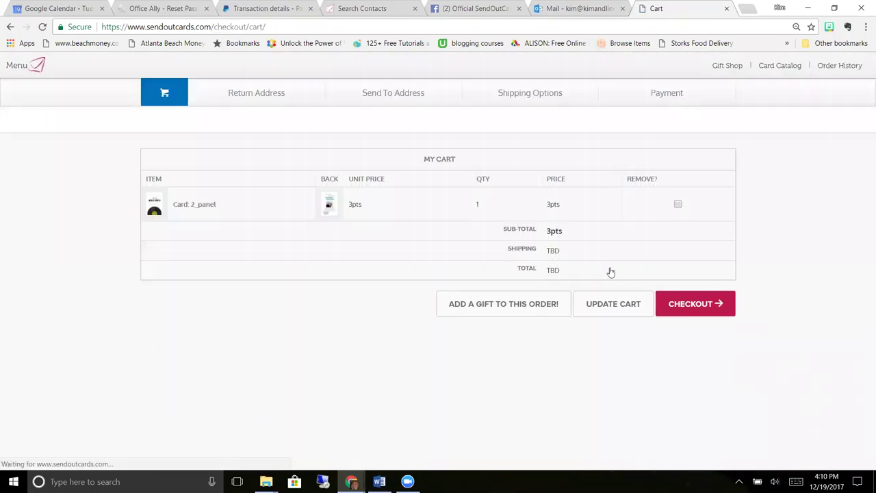
# Start checkout and confirm the return address.
pyautogui.click(712, 308)
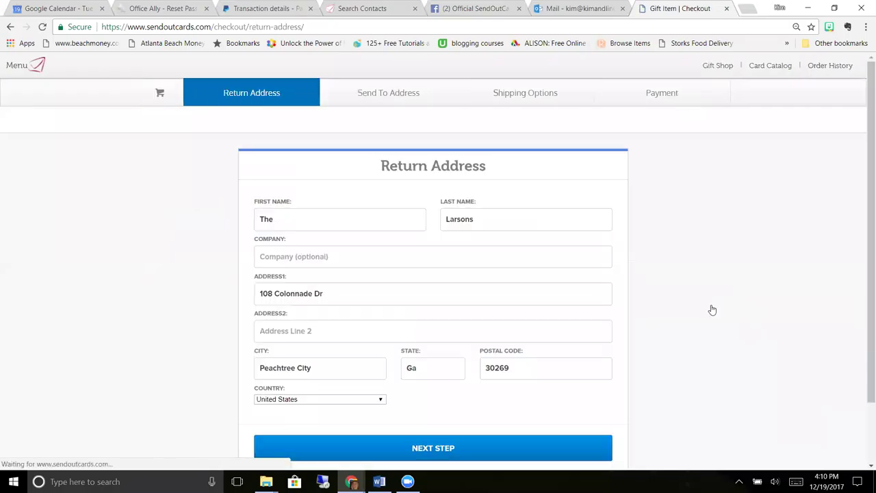
pyautogui.scroll(-2, 863, 134)
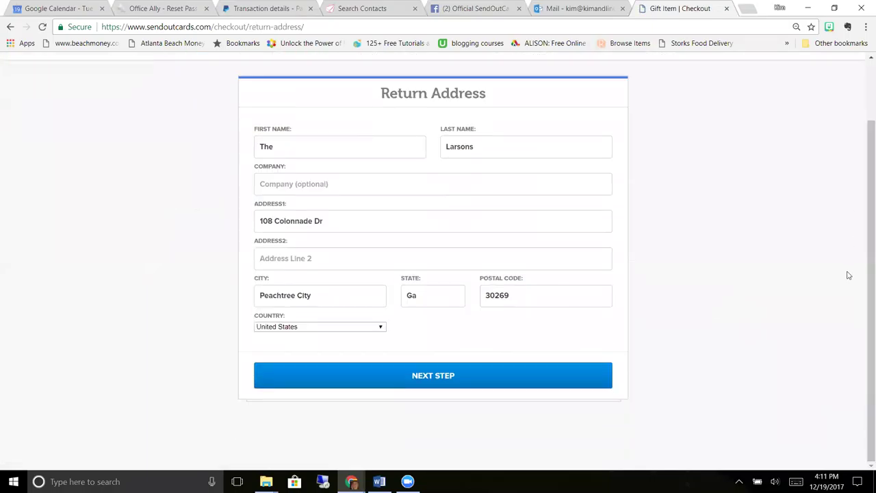
pyautogui.click(430, 375)
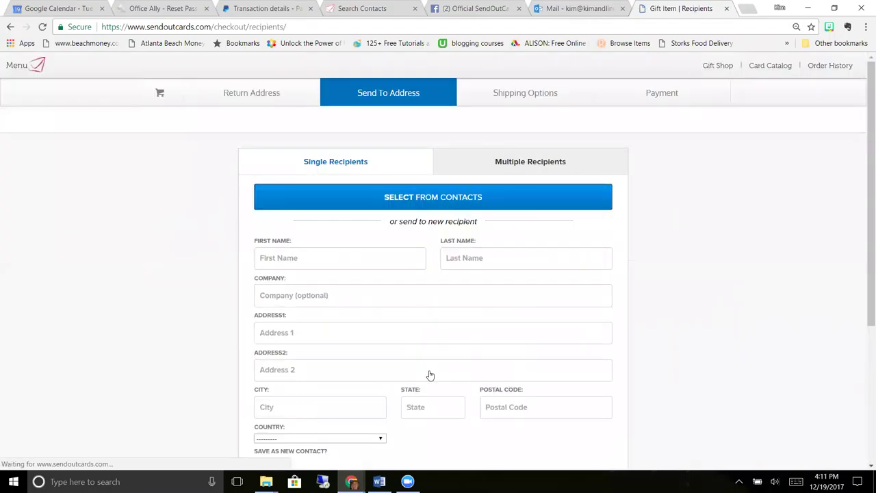
# Choose a saved contact as the recipient and continue to Shipping Options.
pyautogui.click(443, 199)
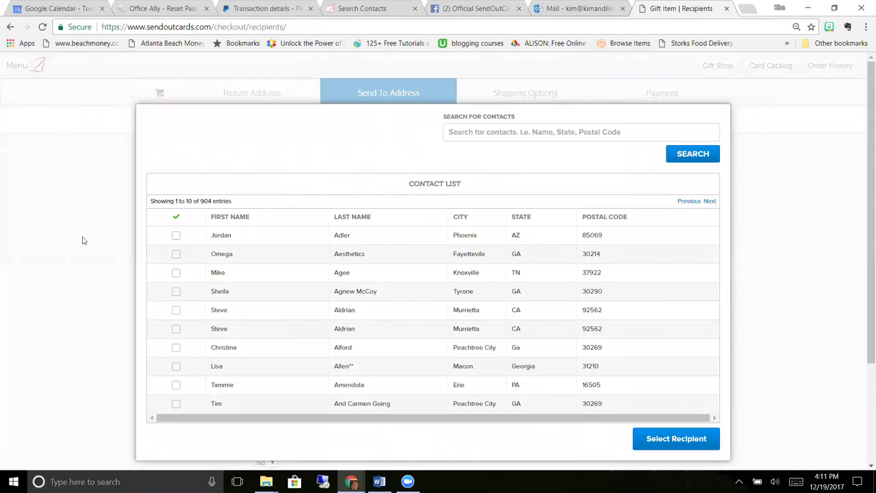
pyautogui.click(175, 256)
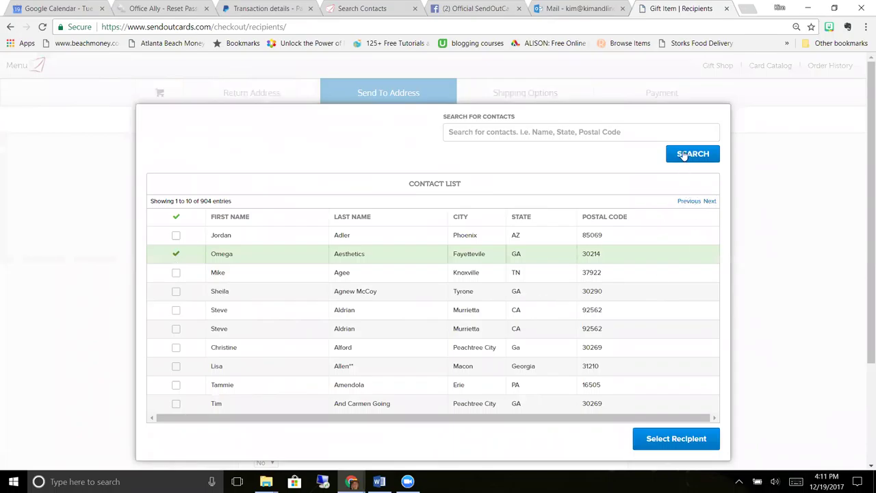
pyautogui.click(685, 443)
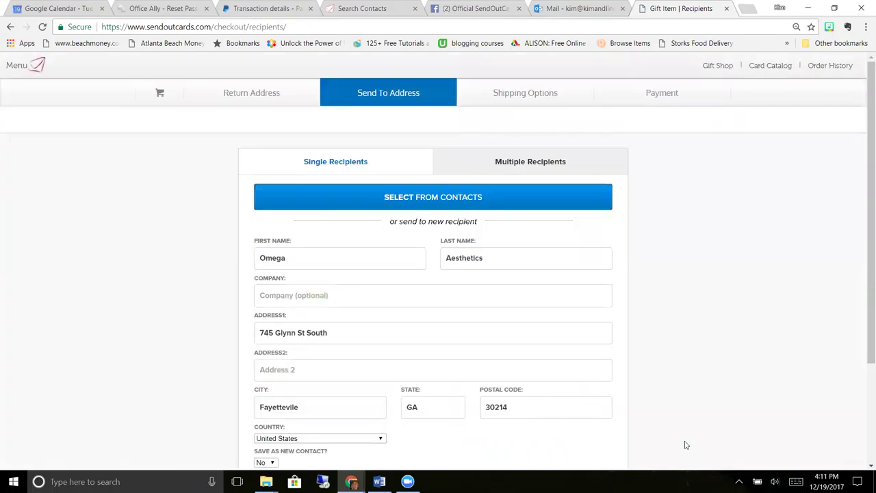
pyautogui.moveTo(864, 139); pyautogui.dragTo(752, 285)
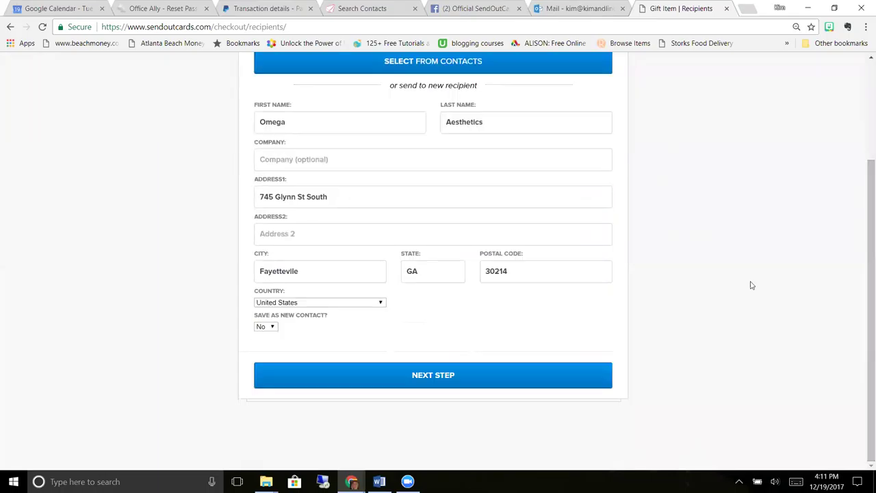
pyautogui.click(428, 381)
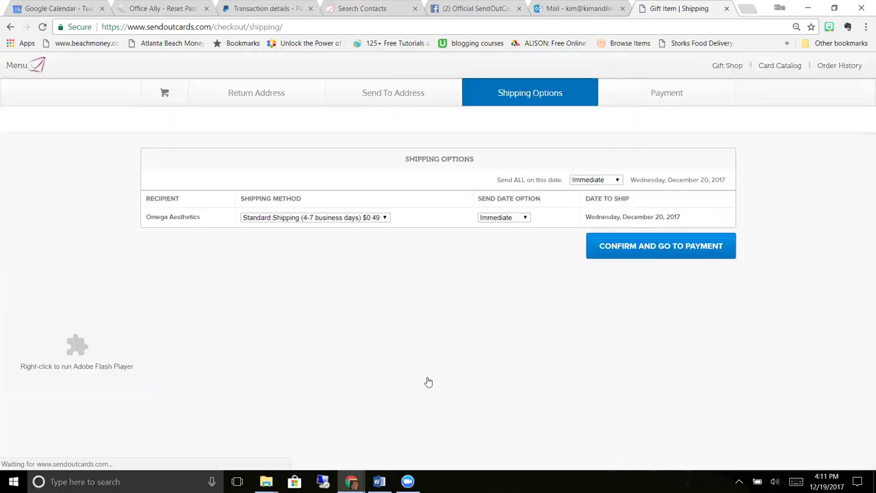
pyautogui.click(526, 219)
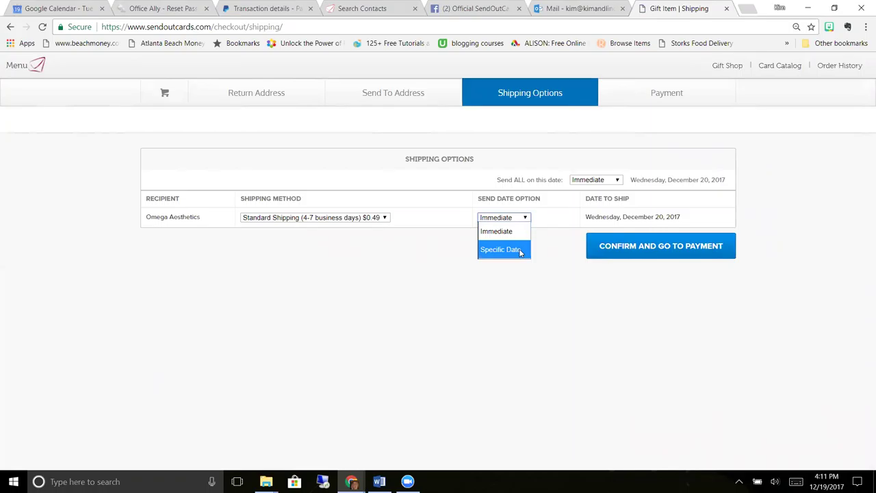
pyautogui.click(587, 288)
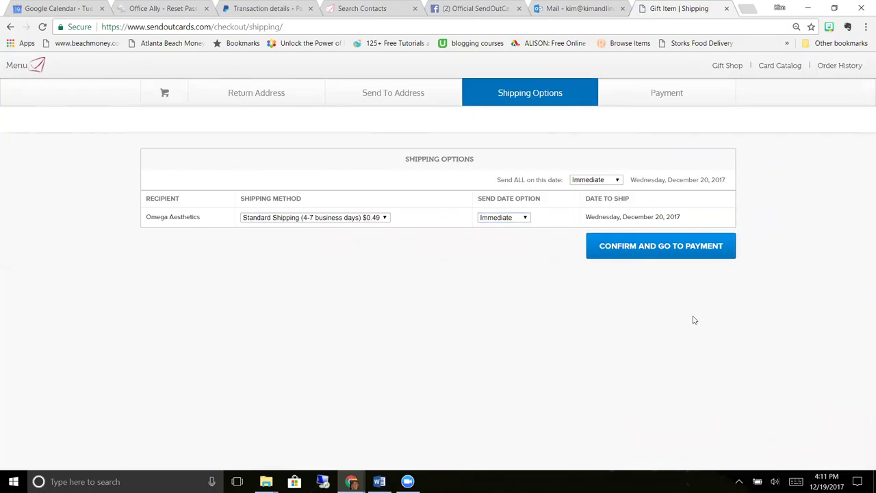
pyautogui.click(641, 247)
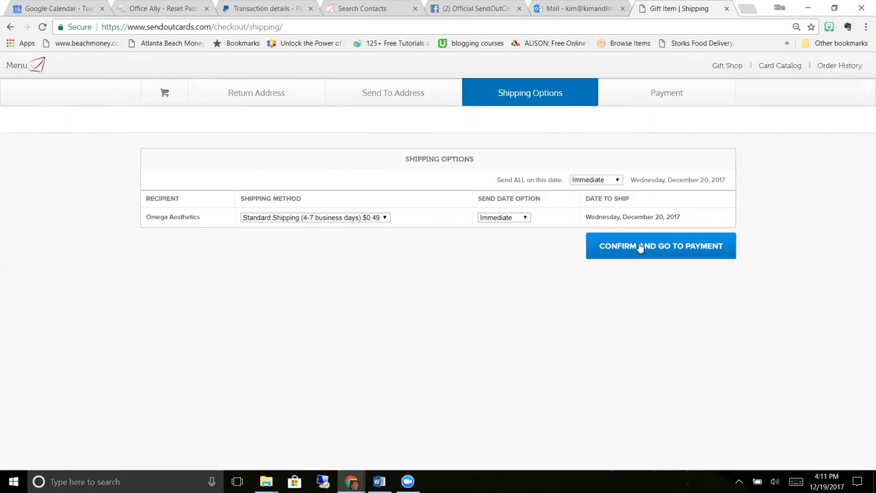